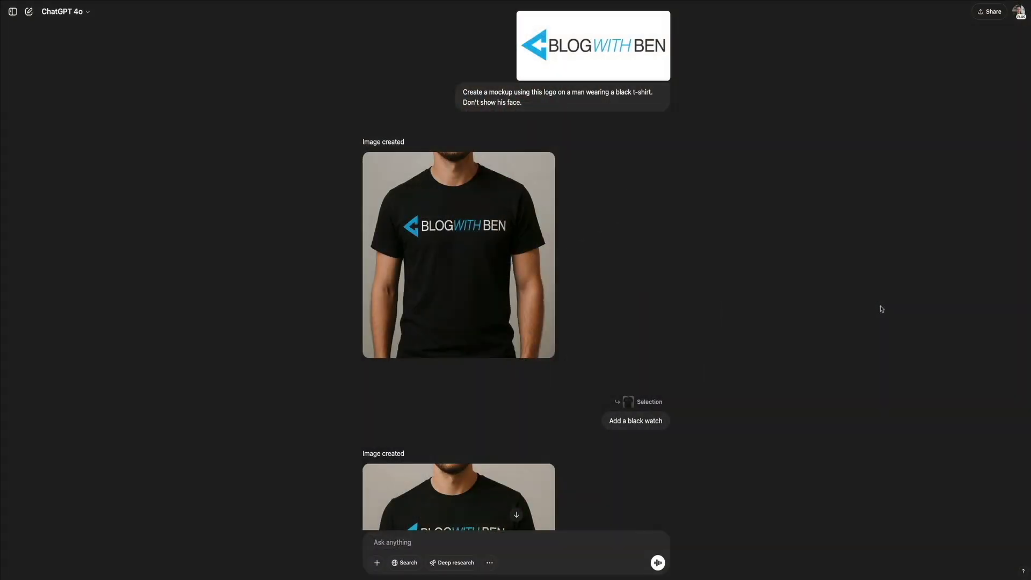
Find the white coffee mug mockup and brush over the blank area just above its rim
scroll(881, 309, down, 3)
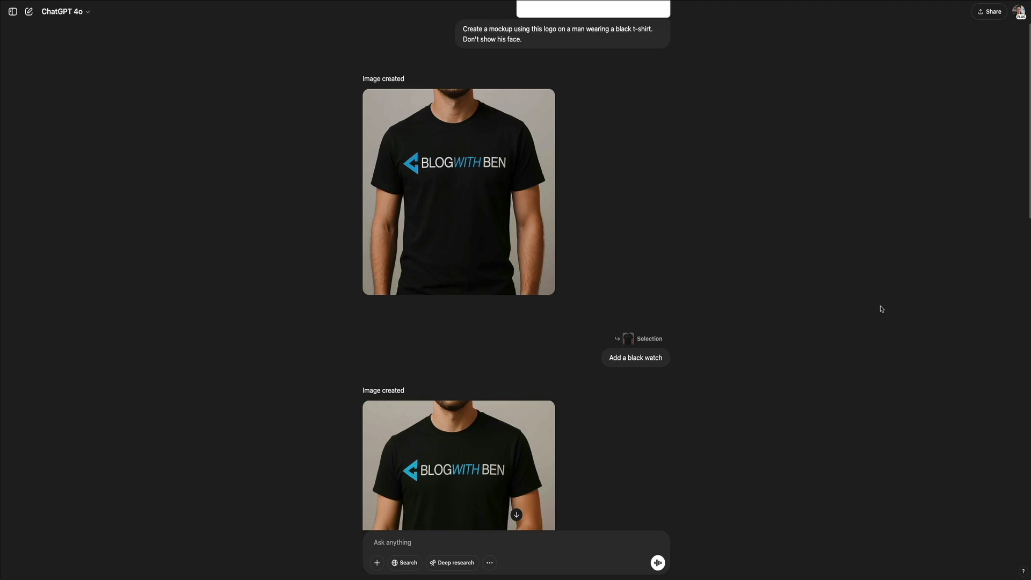
scroll(881, 309, down, 3)
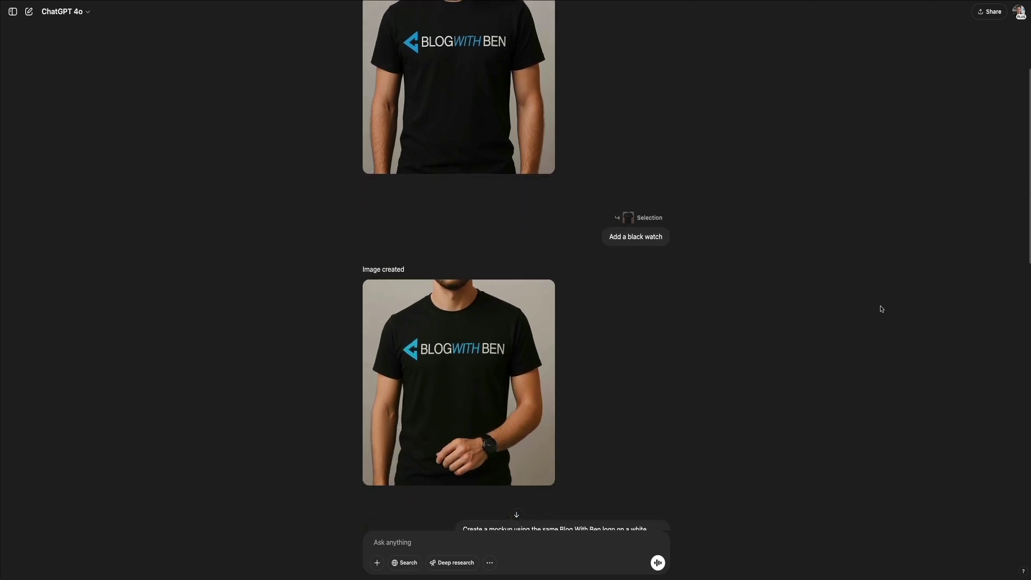
scroll(882, 308, down, 3)
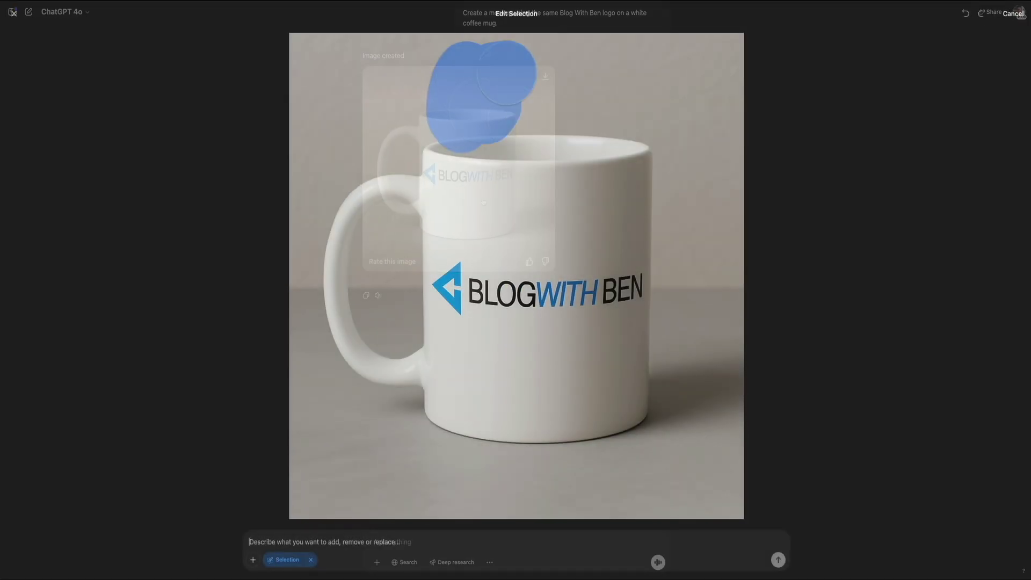
mouse_move(484, 108)
mouse_down()
mouse_move(634, 53)
mouse_move(622, 145)
mouse_move(482, 127)
mouse_up()
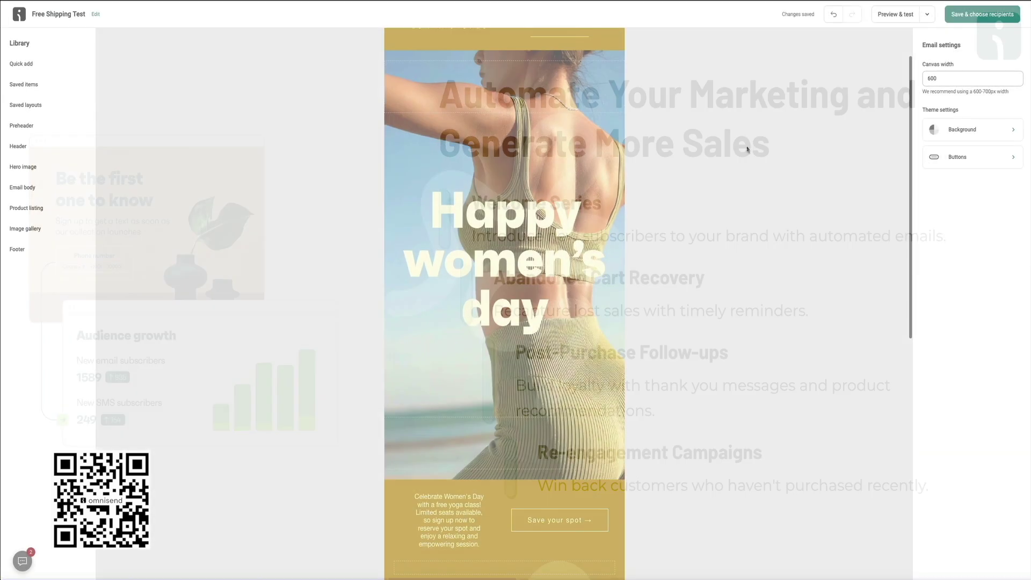
Change the Save your spot button's text to Free Shipping
scroll(746, 152, down, 2)
scroll(746, 149, down, 5)
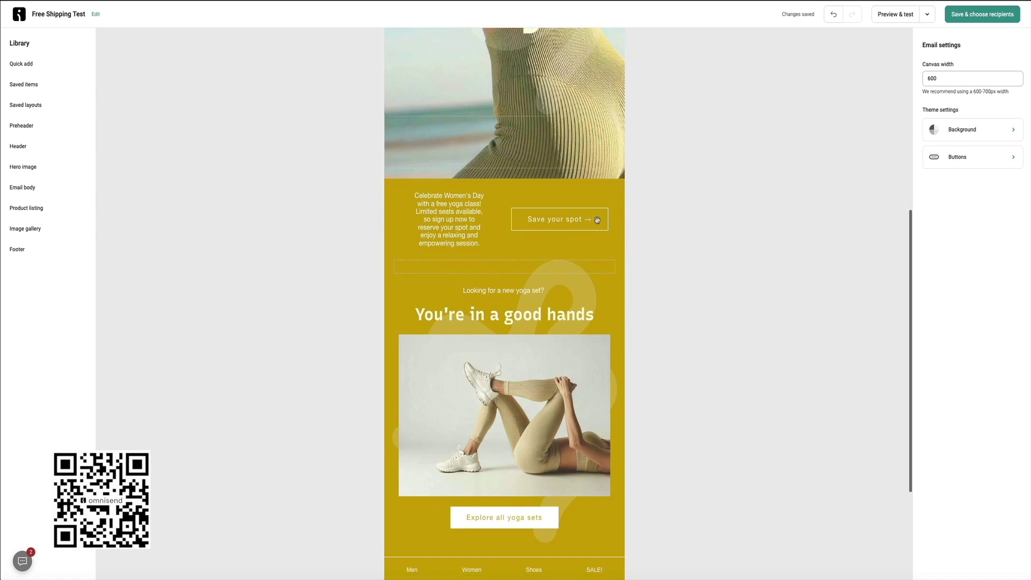
click(543, 219)
drag(961, 85, 921, 84)
text(Free Shipping)
Give the button's block a pink background colour
scroll(858, 150, down, 3)
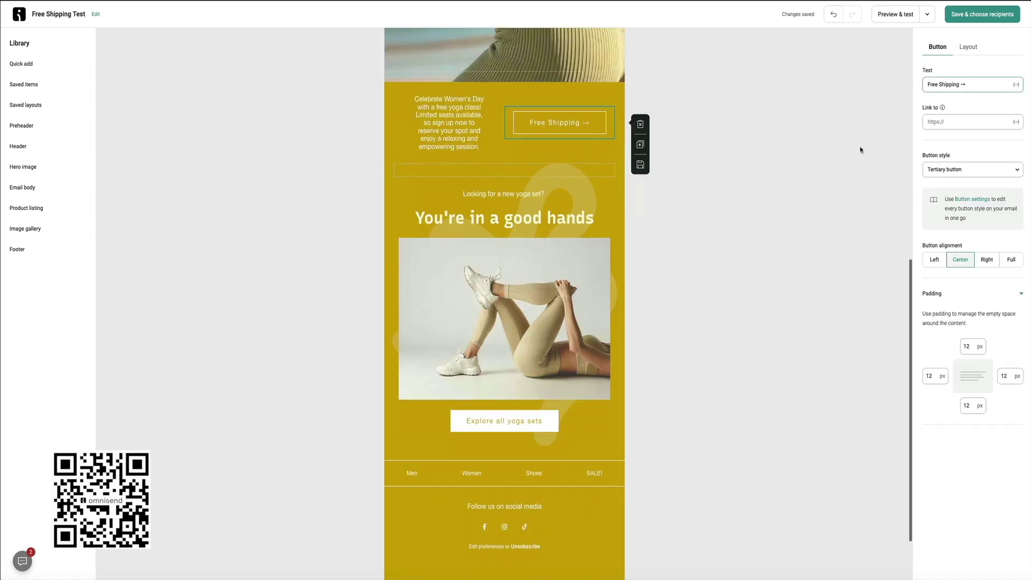
click(968, 47)
click(1016, 277)
click(958, 184)
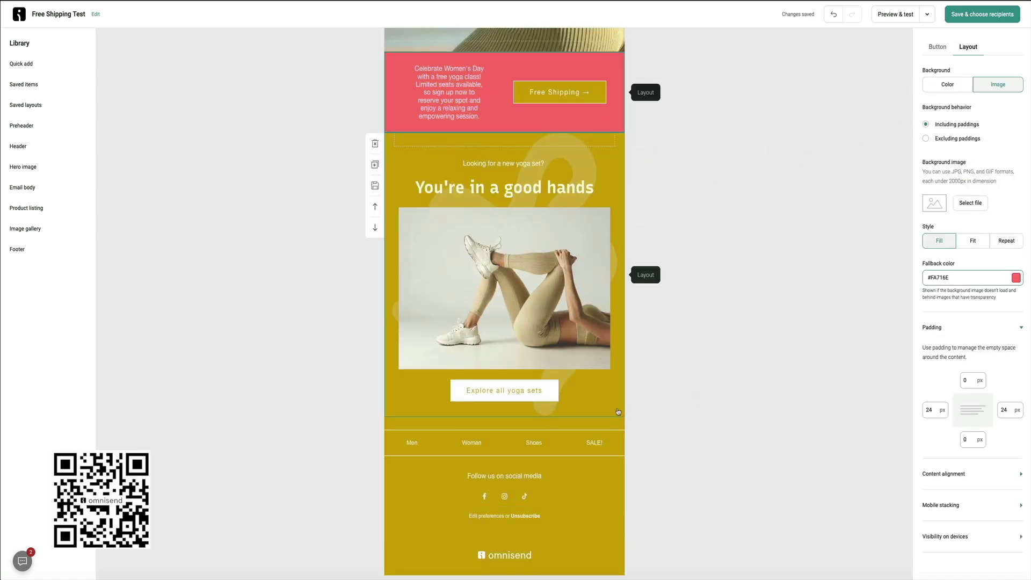
Change the next content block's fallback colour to red
click(615, 300)
click(1016, 291)
click(958, 197)
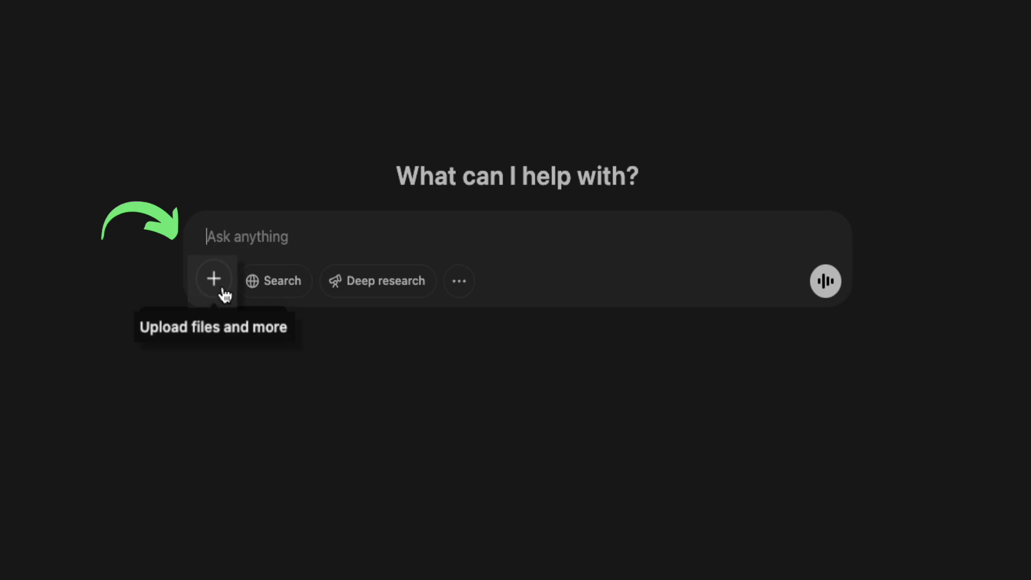
Upload bwb-logo-png (1).jpg from Downloads as an attachment to the new message
click(221, 293)
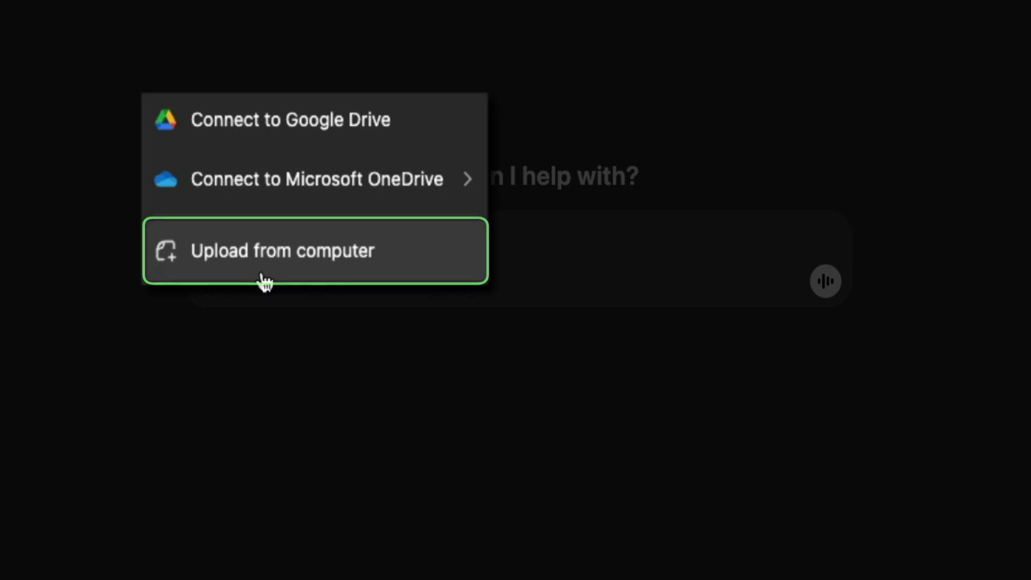
click(277, 250)
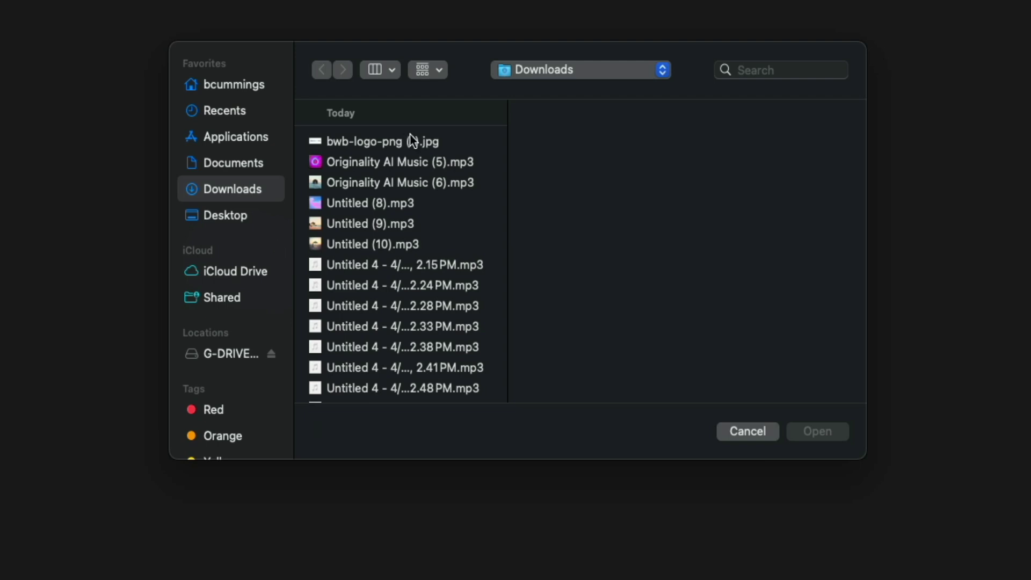
click(413, 143)
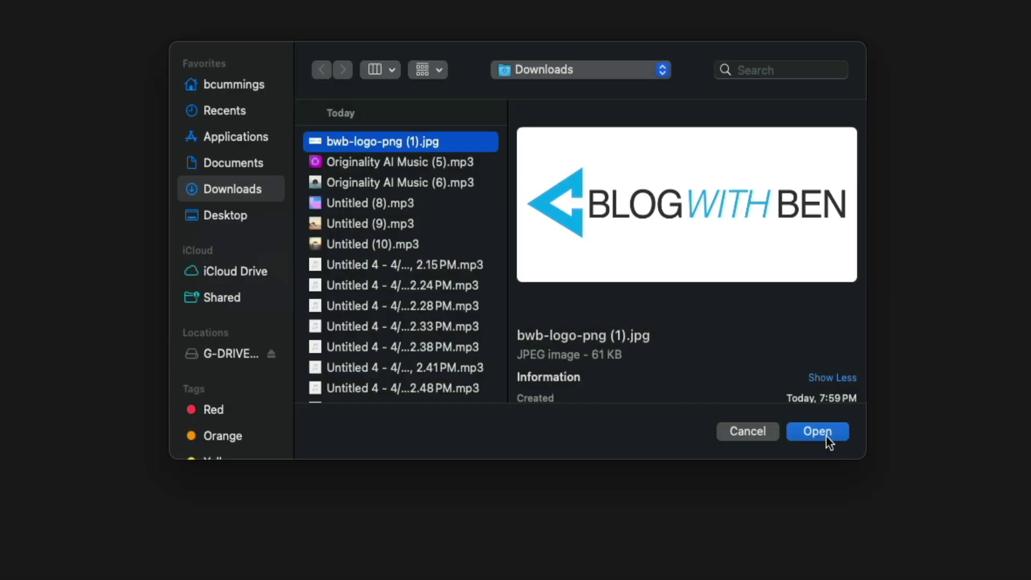
click(826, 435)
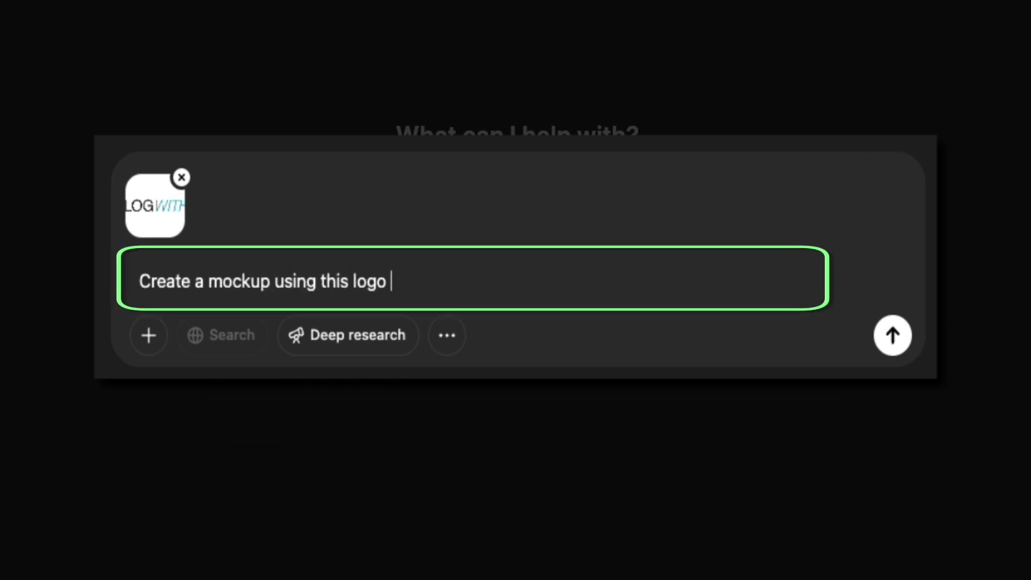
Send a prompt for the logo on a man in a black t-shirt, face not shown
text(on a man )
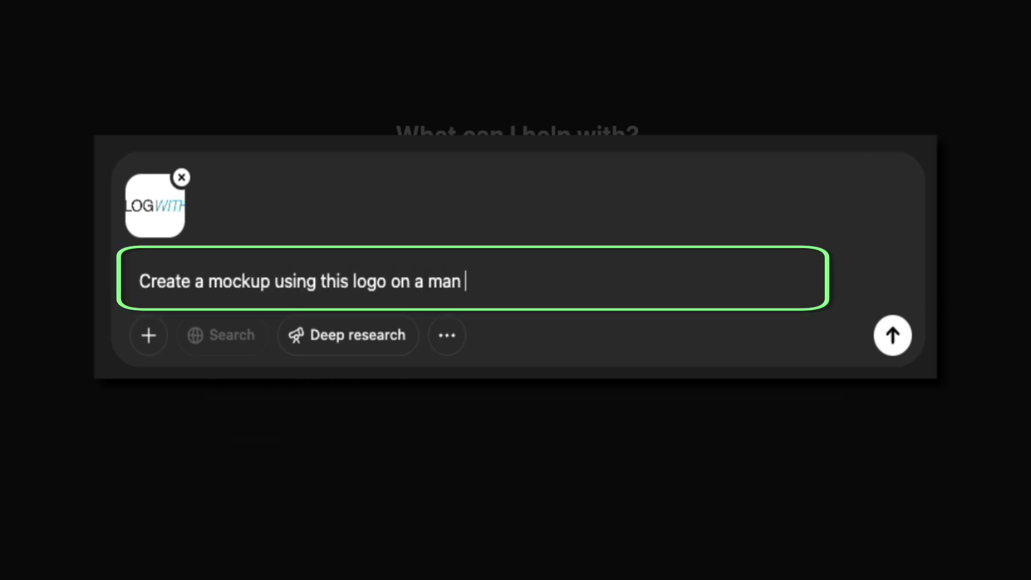
text(wearing a black t)
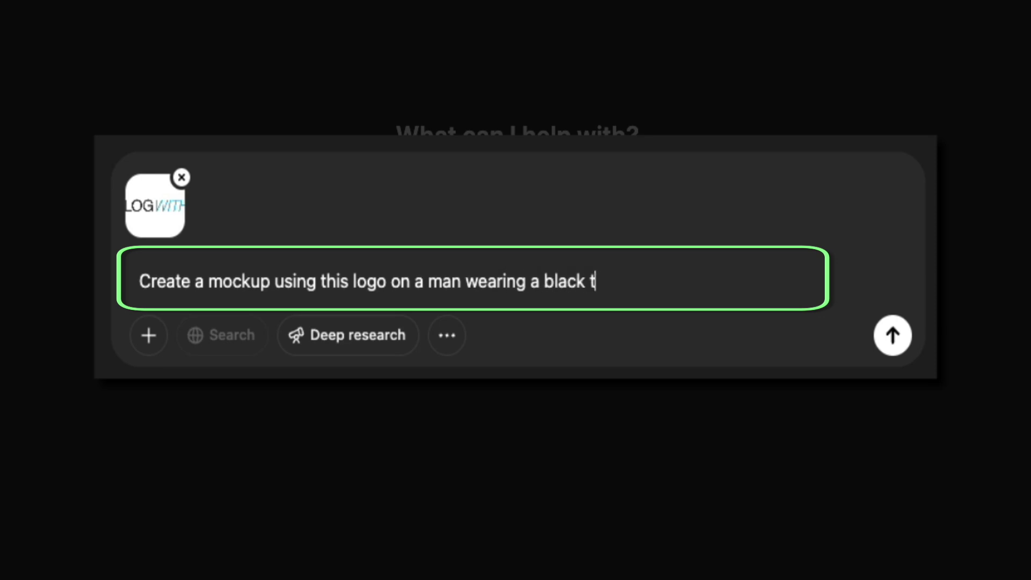
text(-shirt. Don't show his fac)
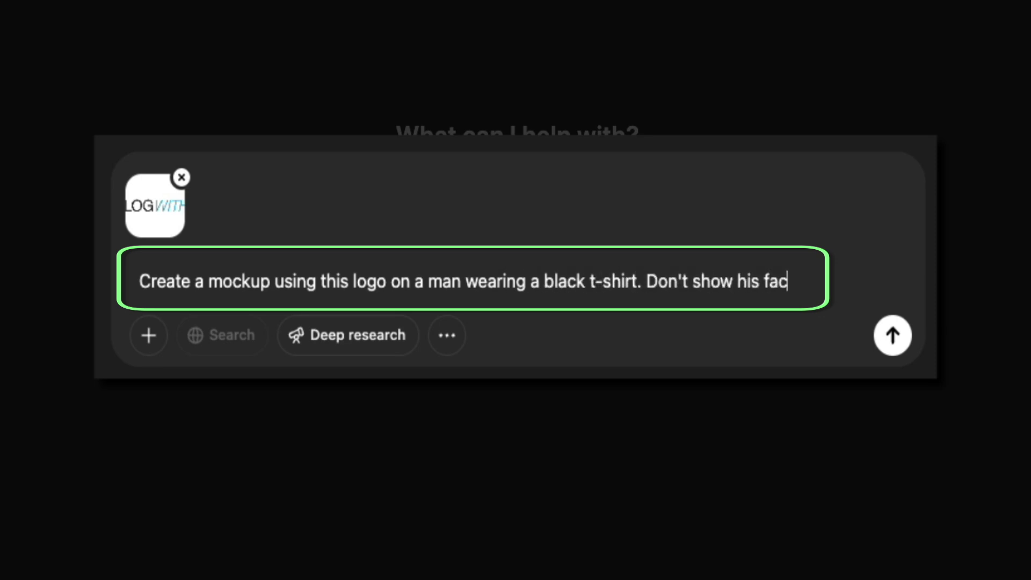
text(e.)
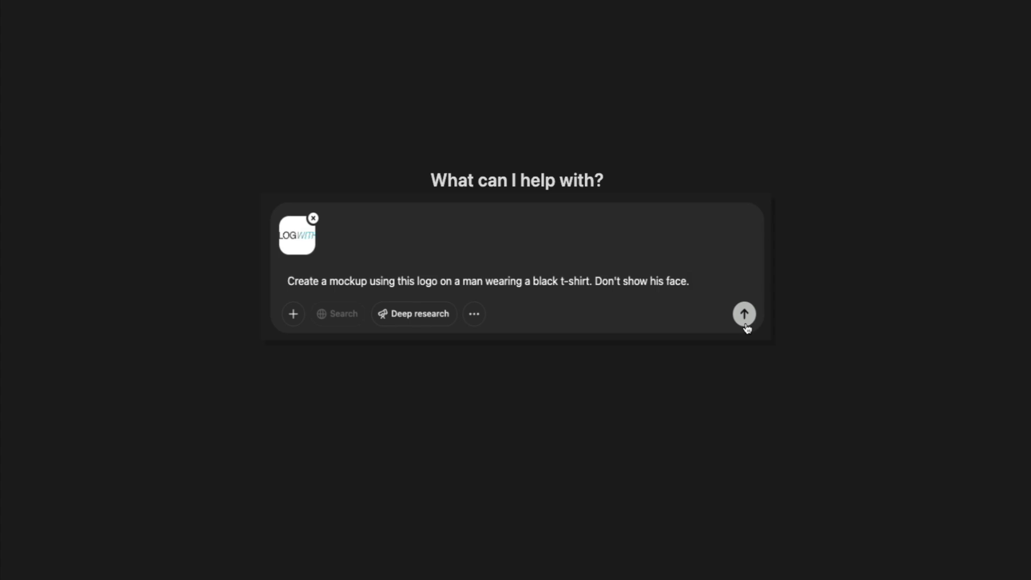
click(893, 336)
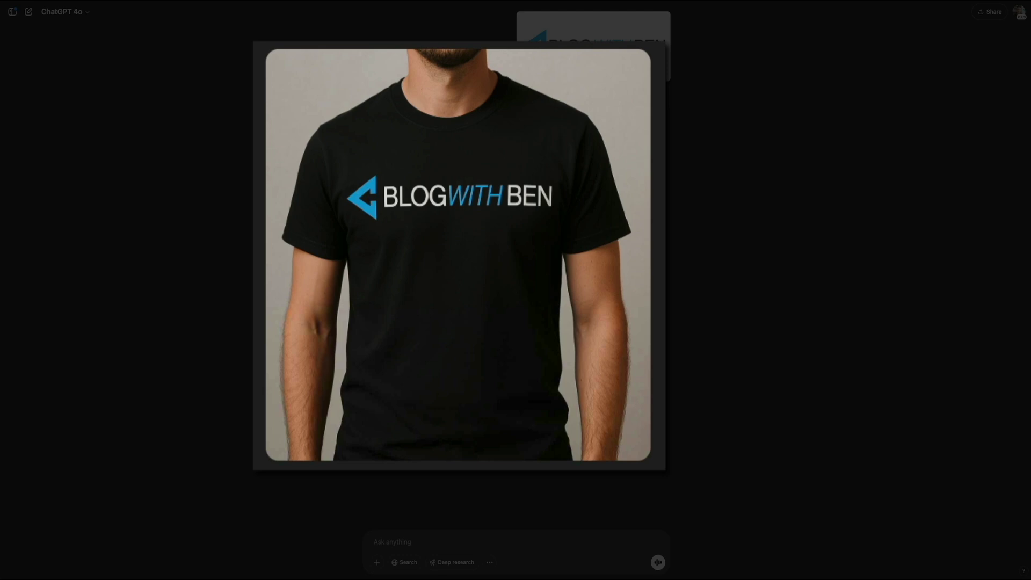
Open the generated black t-shirt mockup full-size with the edit prompt
mouse_move(472, 292)
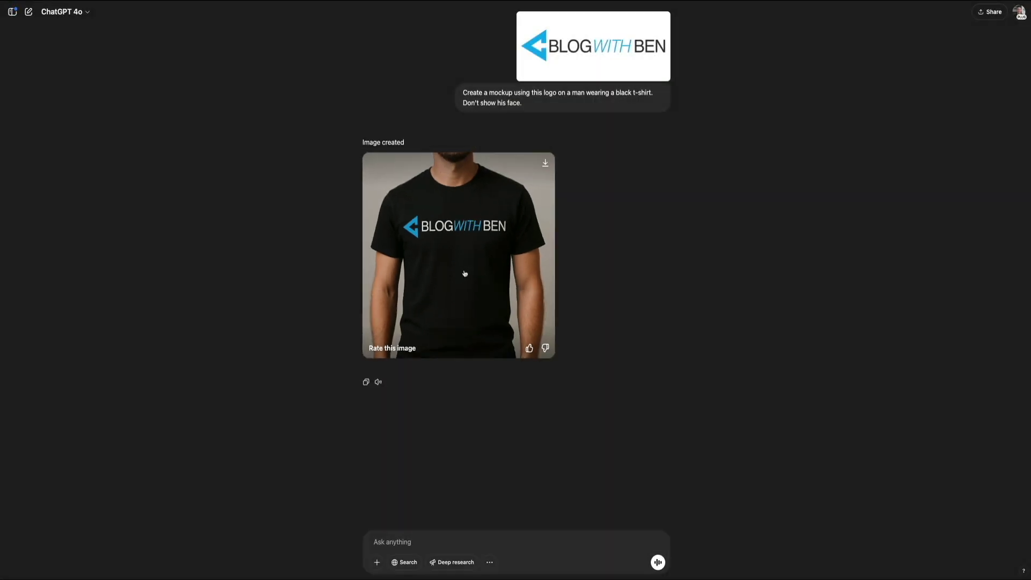
click(464, 272)
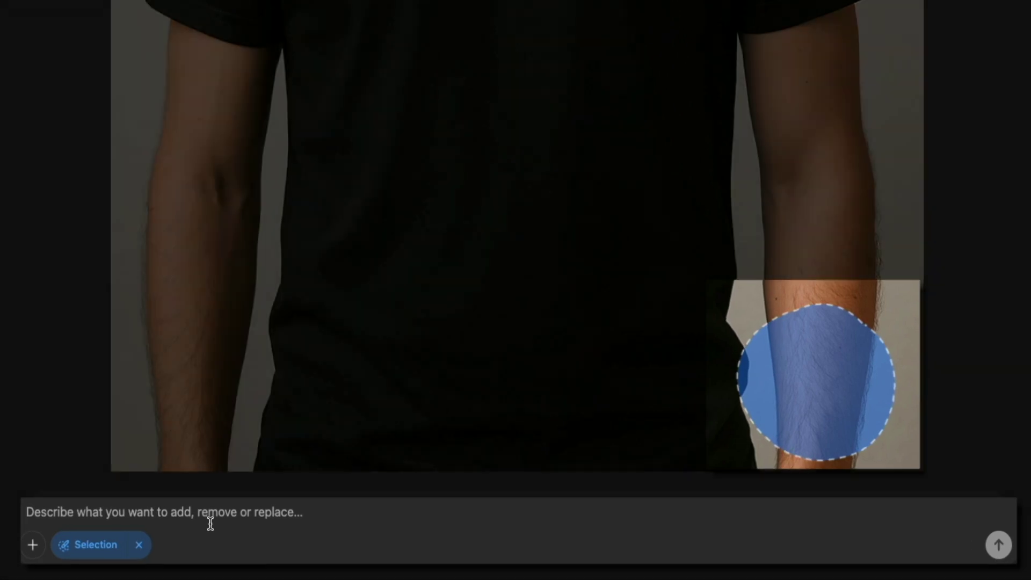
Request 'Add a black watch' and view the regenerated t-shirt mockup full-size
text(Add a bl)
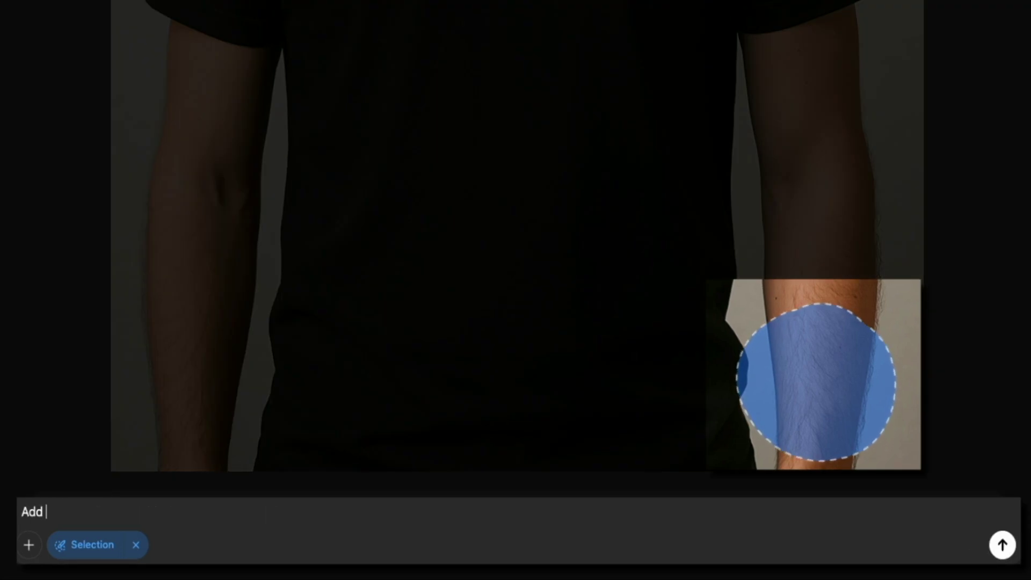
text(ack watch)
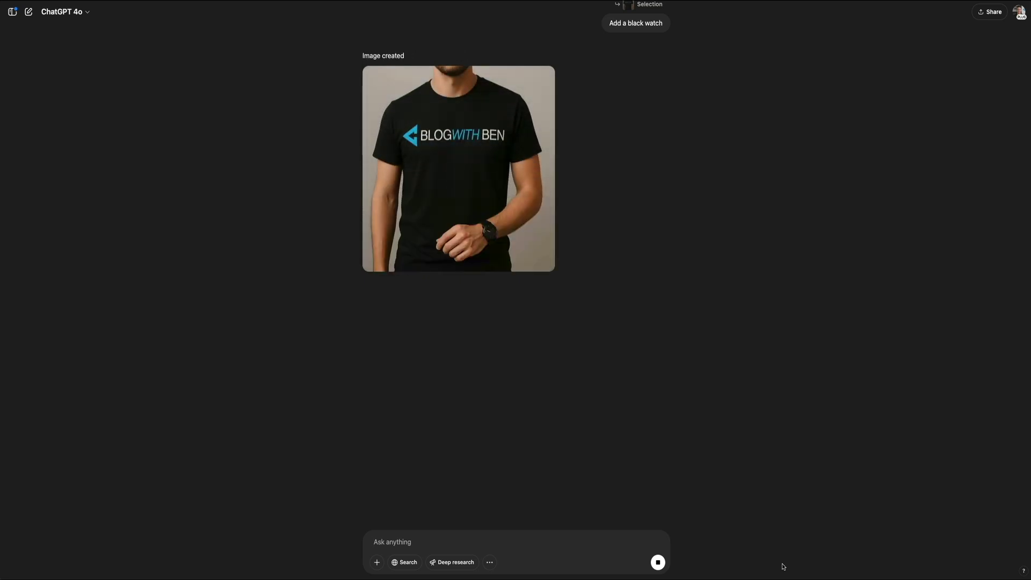
click(540, 213)
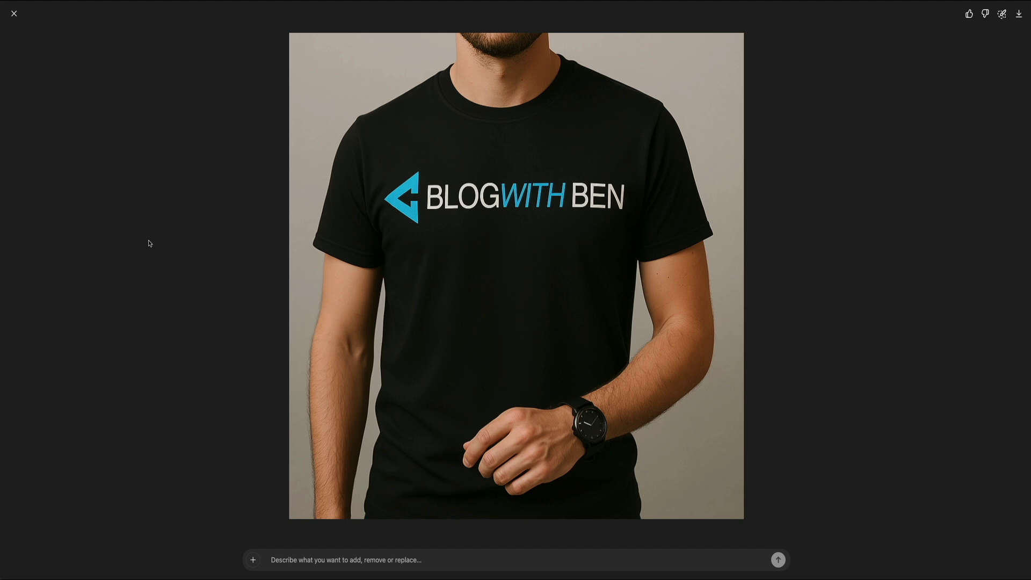
click(14, 14)
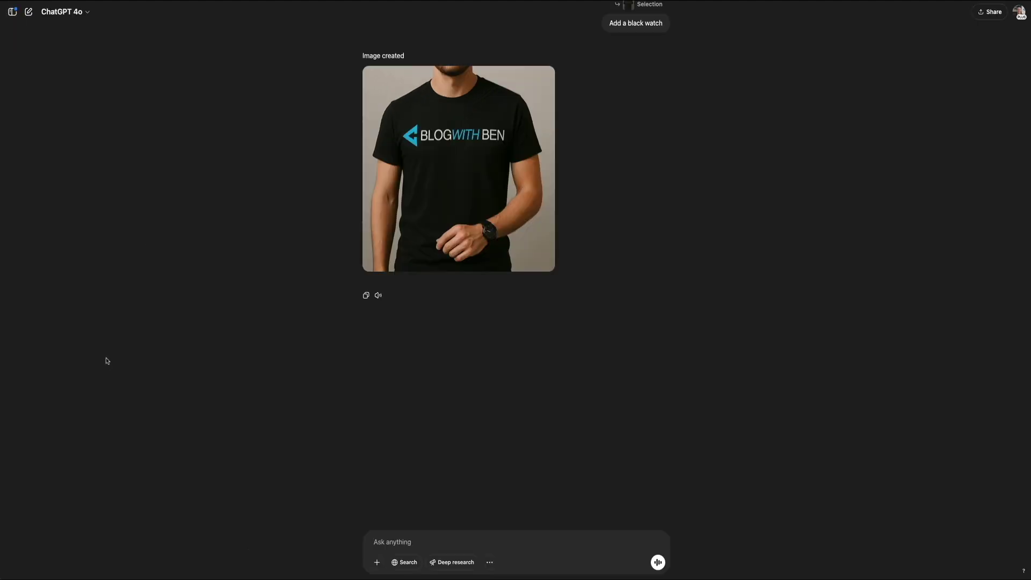
scroll(132, 354, up, 5)
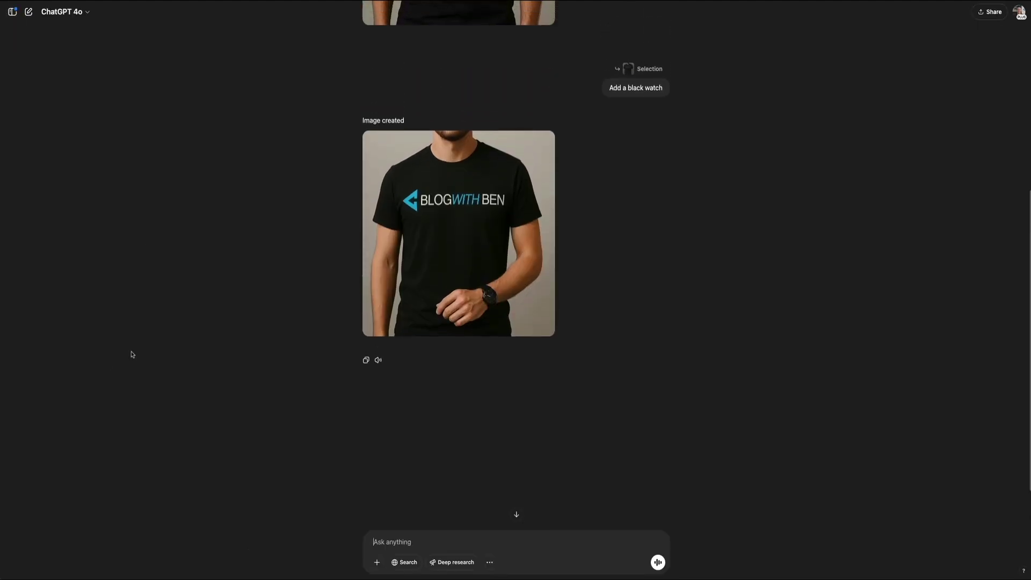
scroll(132, 354, up, 3)
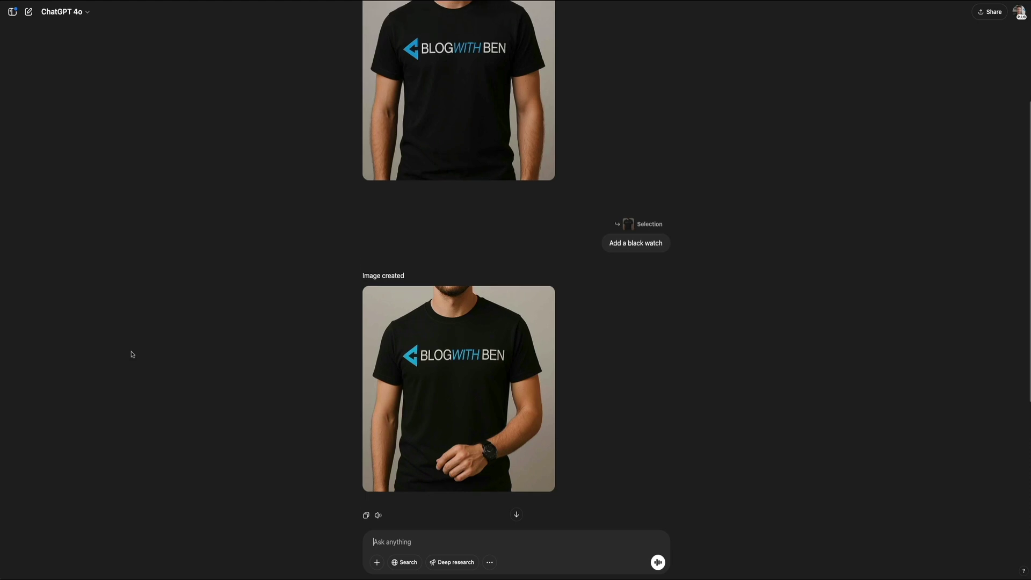
scroll(132, 355, up, 3)
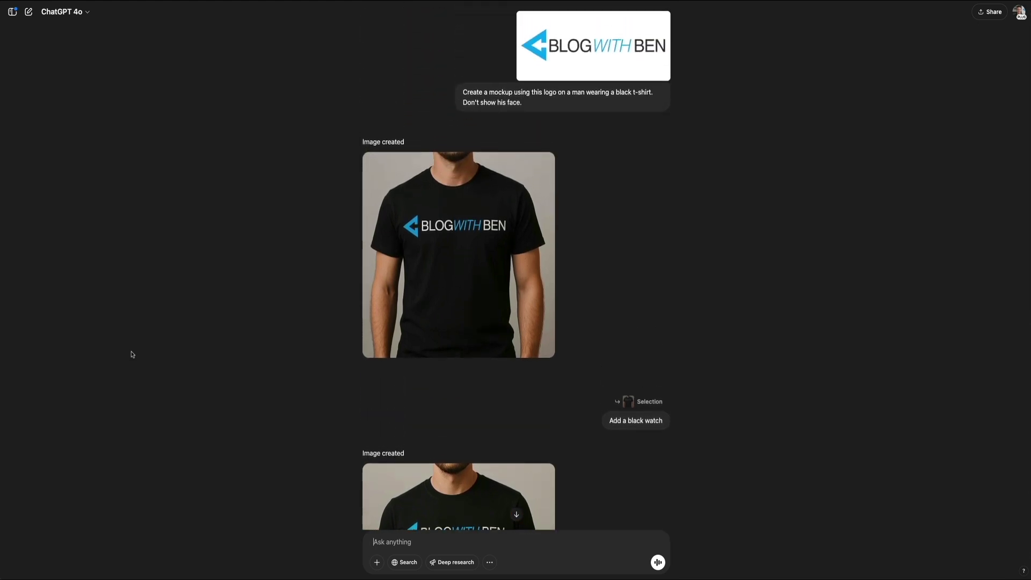
scroll(132, 354, down, 4)
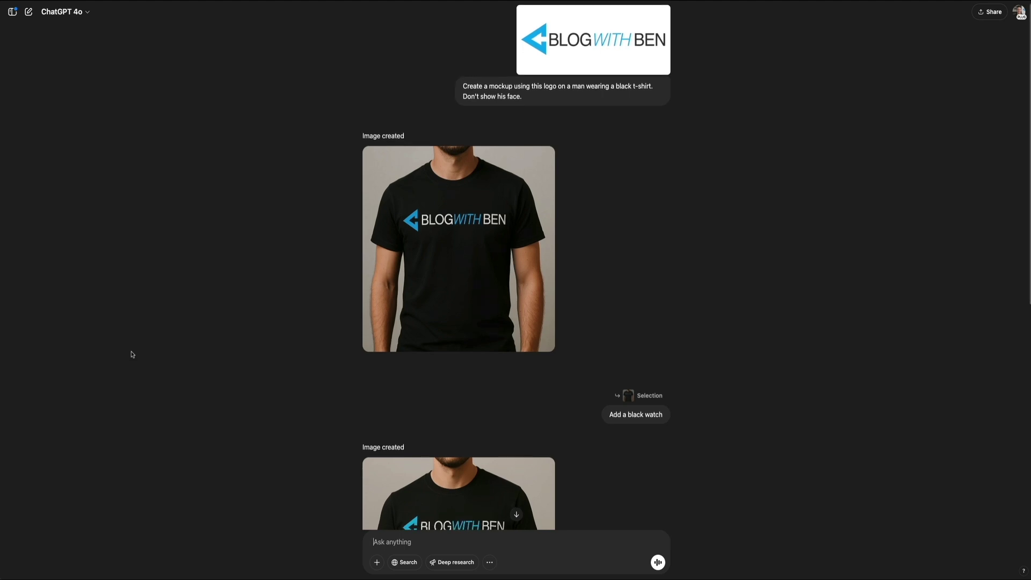
scroll(129, 354, down, 3)
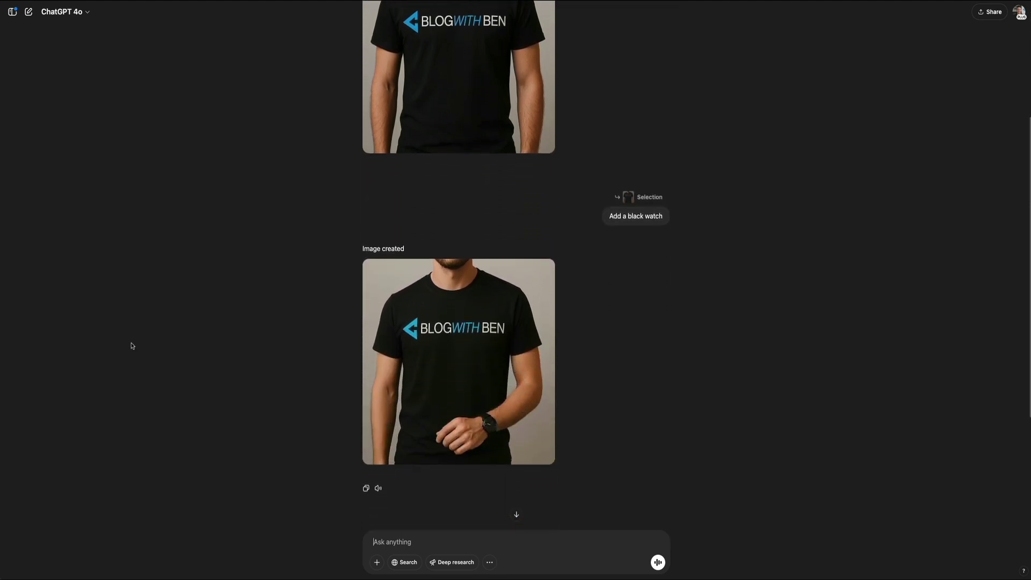
scroll(132, 346, down, 1)
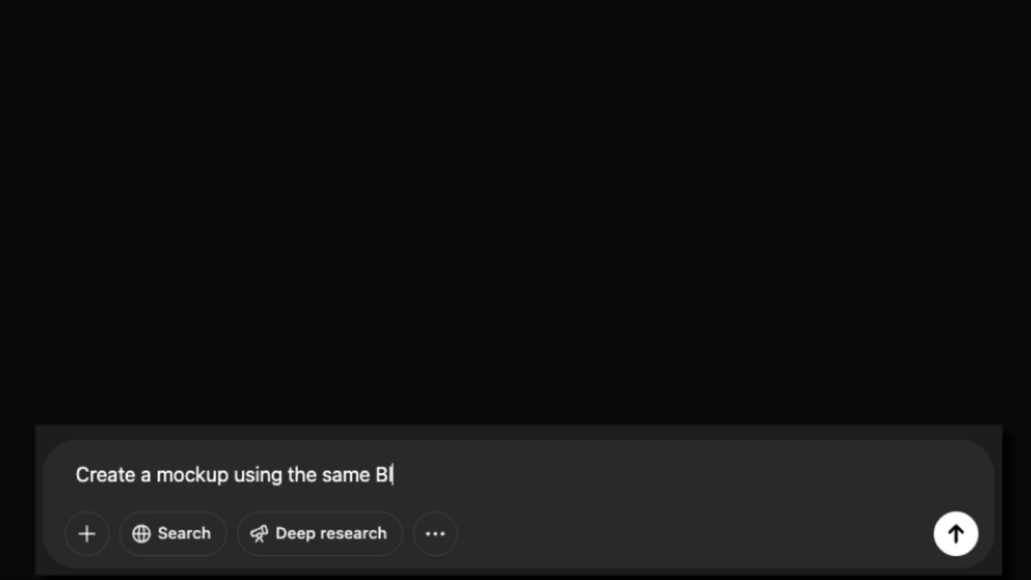
Enter the prompt 'Create a mockup using the same Blog With Ben logo on a white coffee mug.'
text(h B)
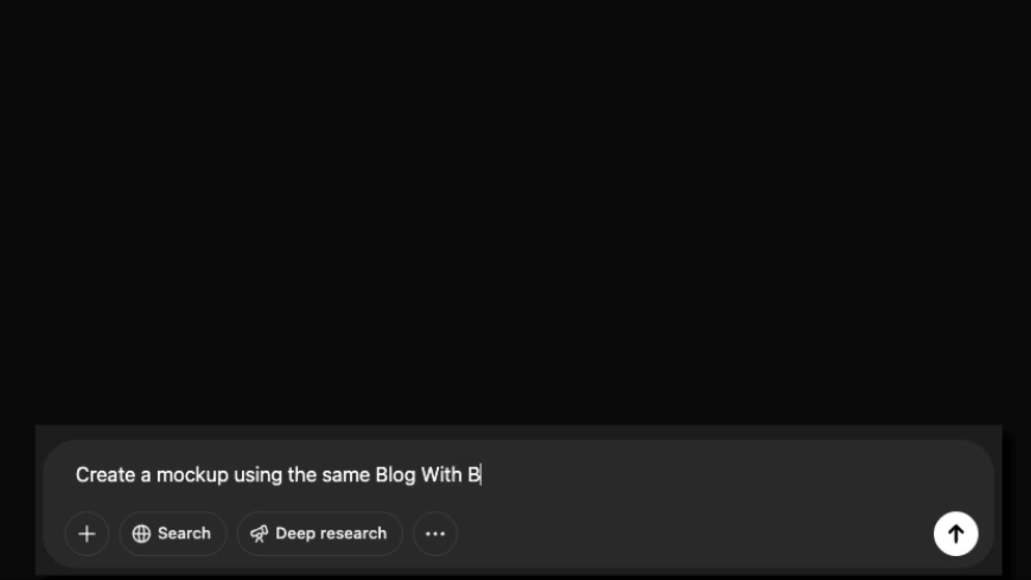
text(en logo on a white cof)
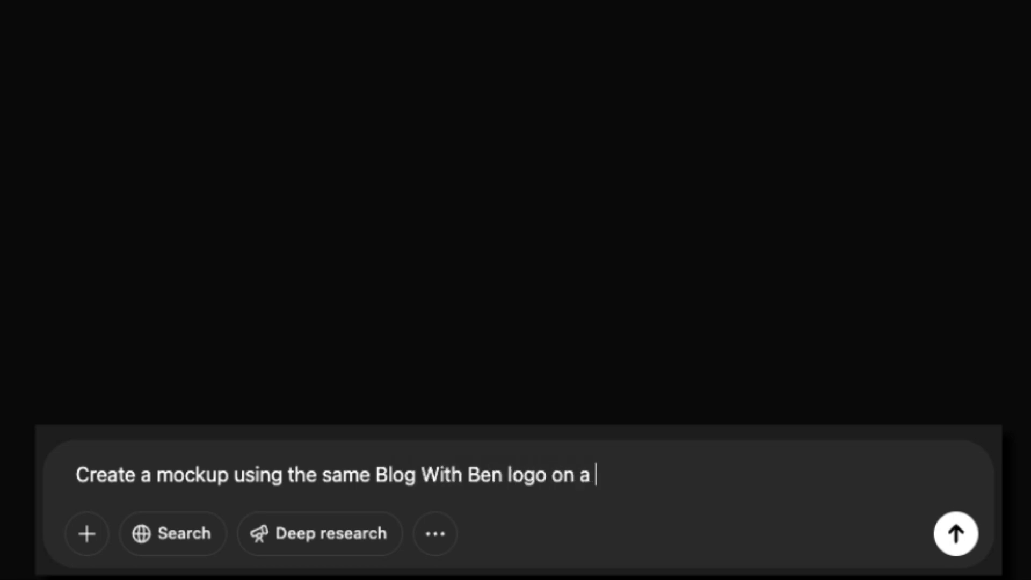
text(fee mug.)
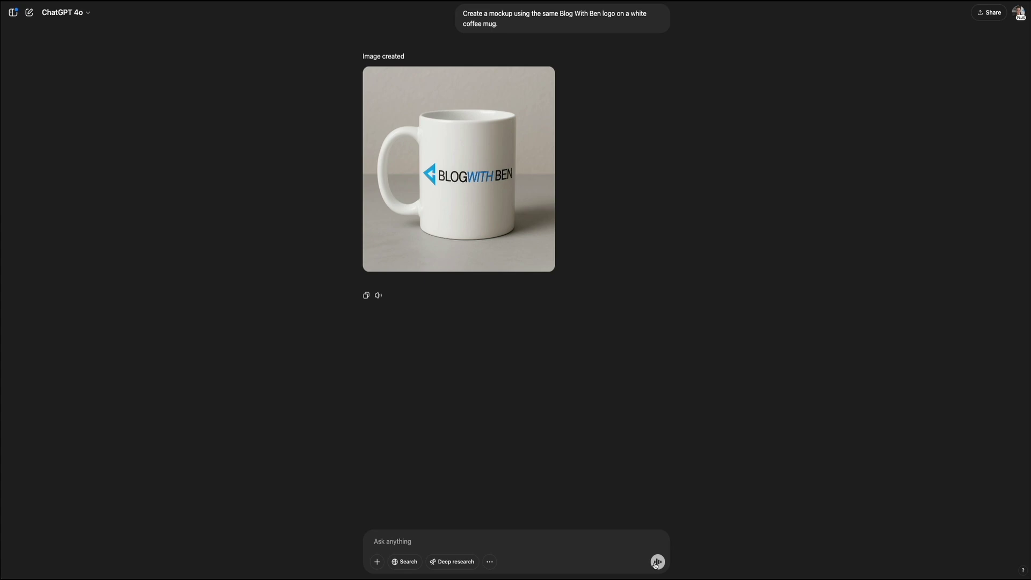
Bring up the edit controls on the white coffee mug mockup image
mouse_move(484, 202)
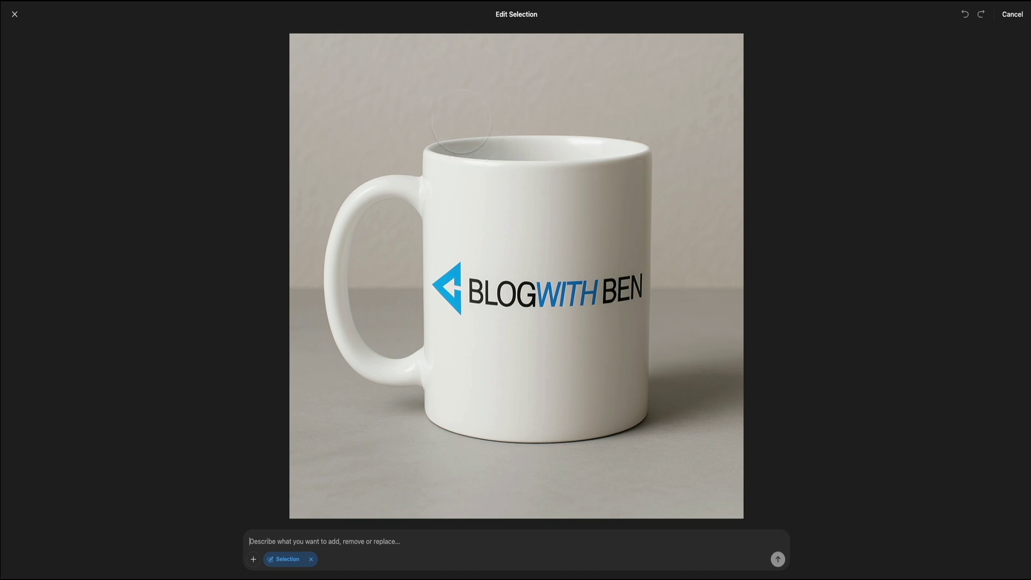
Select the space above the mug rim and send 'Add steam rising from the coffee mug'
mouse_move(459, 126)
mouse_down()
mouse_move(473, 75)
mouse_move(531, 80)
mouse_move(599, 110)
mouse_move(542, 59)
mouse_move(510, 129)
mouse_move(618, 126)
mouse_move(458, 118)
mouse_move(580, 155)
mouse_move(649, 69)
mouse_up()
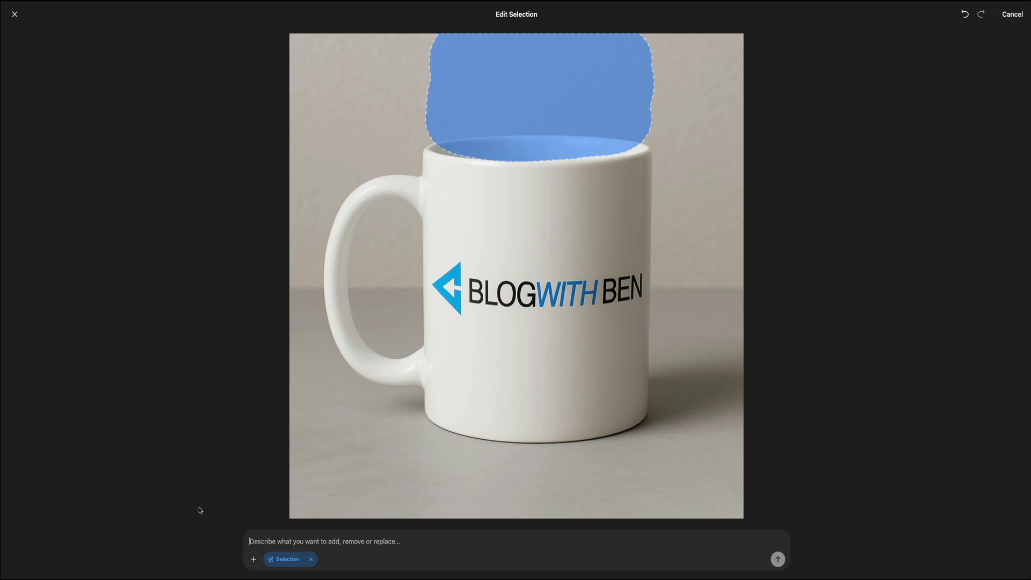
text(Add ste)
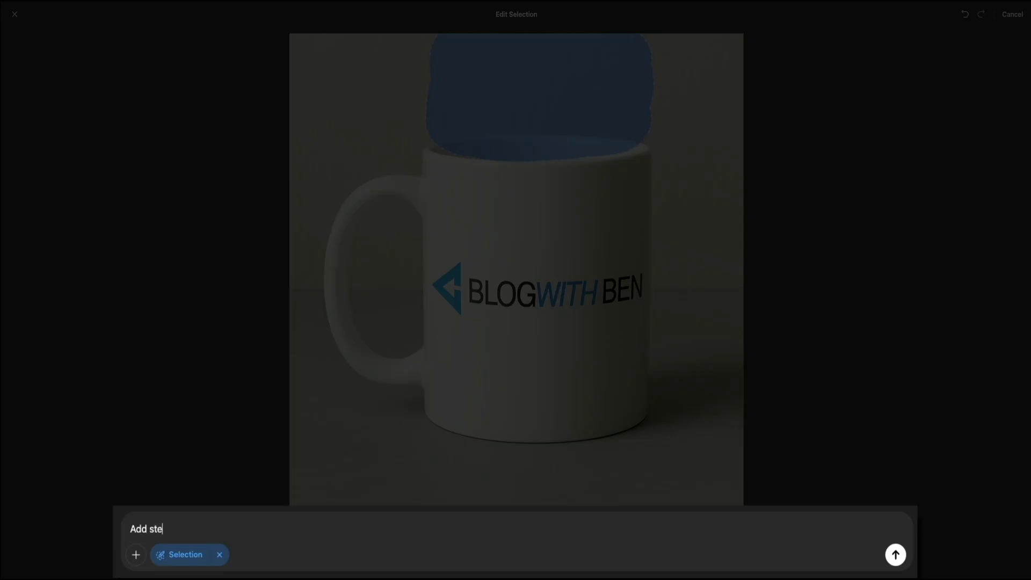
text(am rising from the coffee mug)
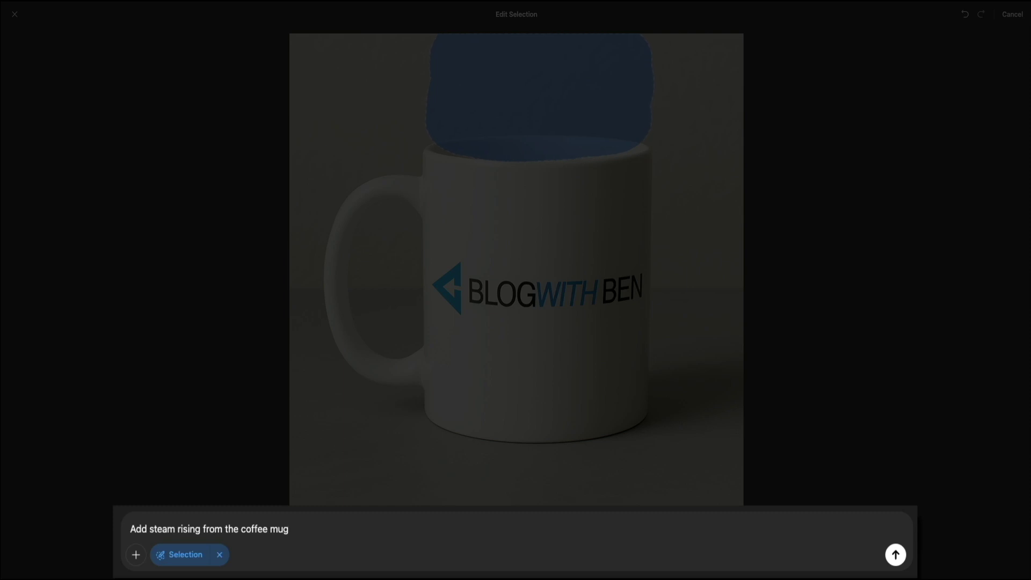
key(Return)
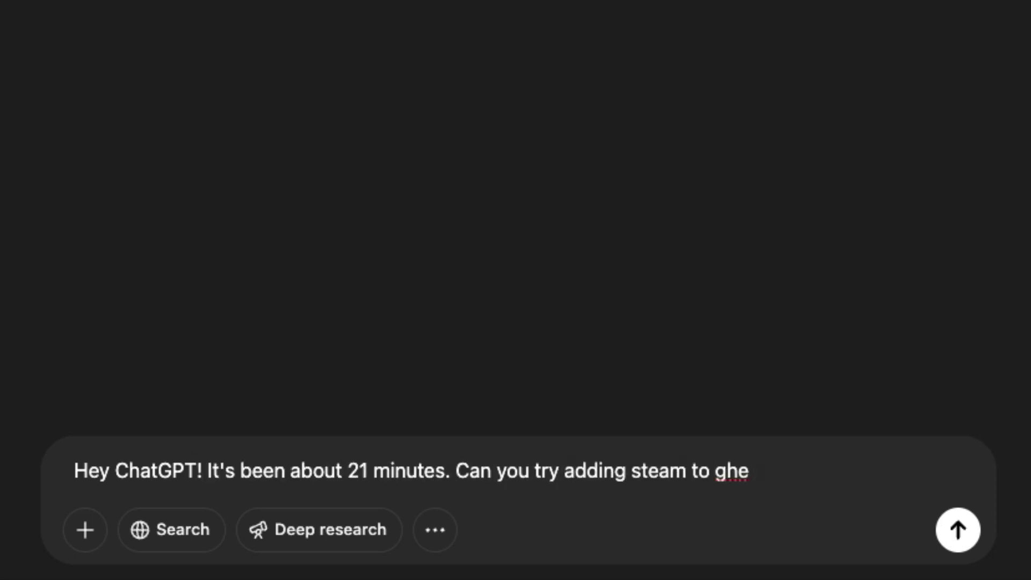
Fix the misspelled word and finish the retry request ending 'the coffee mug again?'
key(BackSpace)
key(BackSpace)
key(BackSpace)
text(the coffee mug again?)
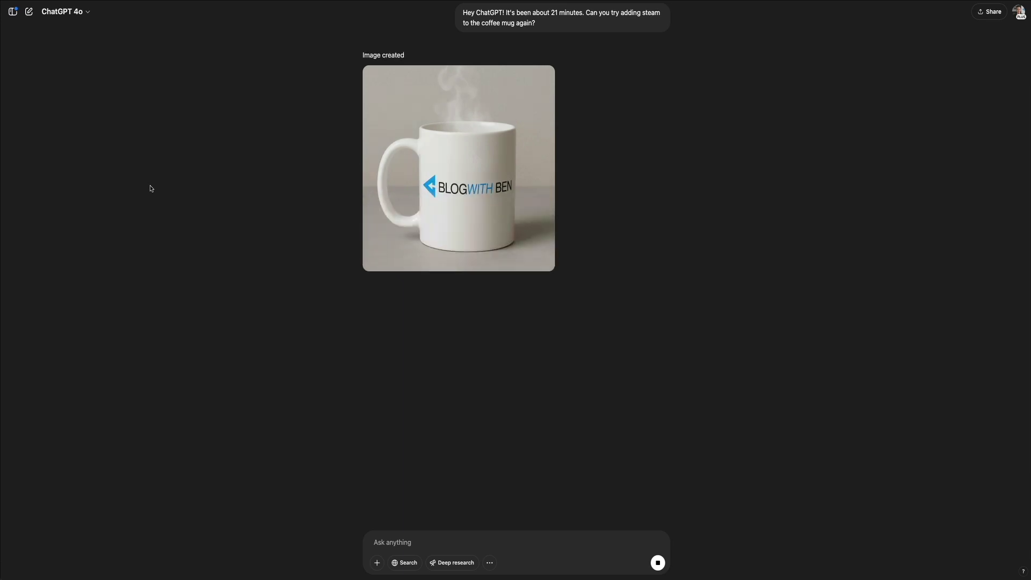
View the finished steaming Blog With Ben mug mockup at full size, then return to the chat
click(470, 219)
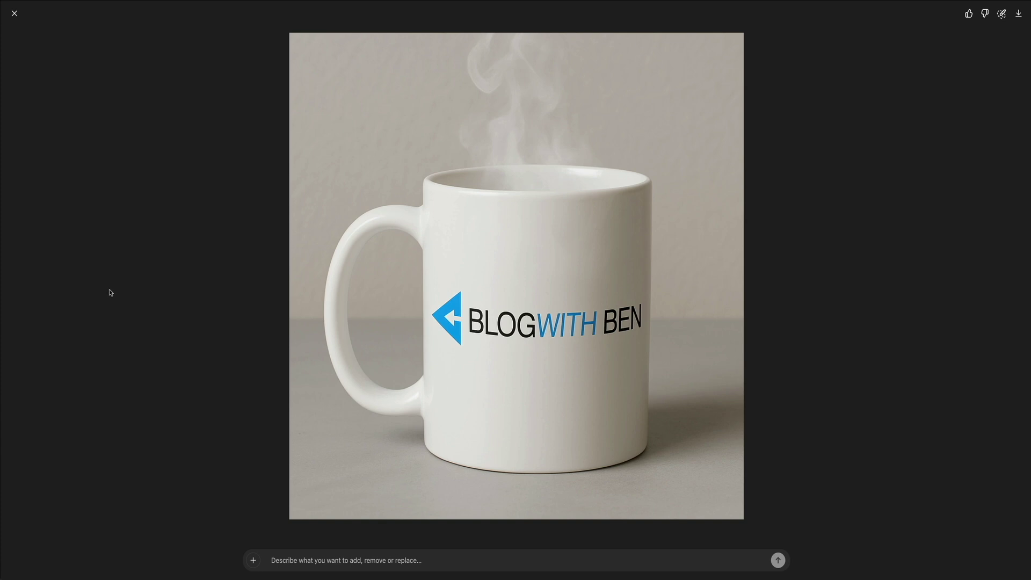
click(14, 13)
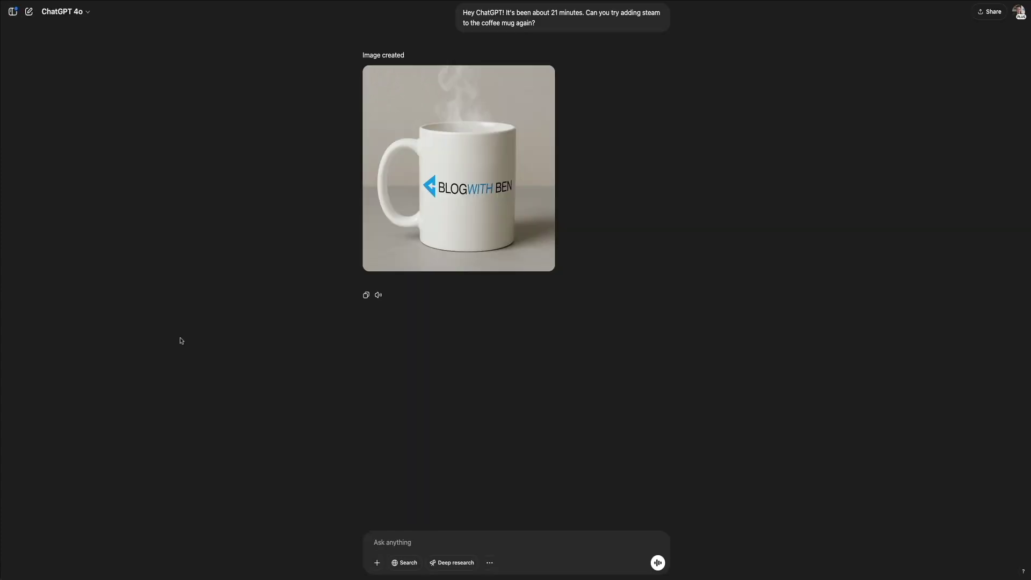
scroll(179, 341, up, 5)
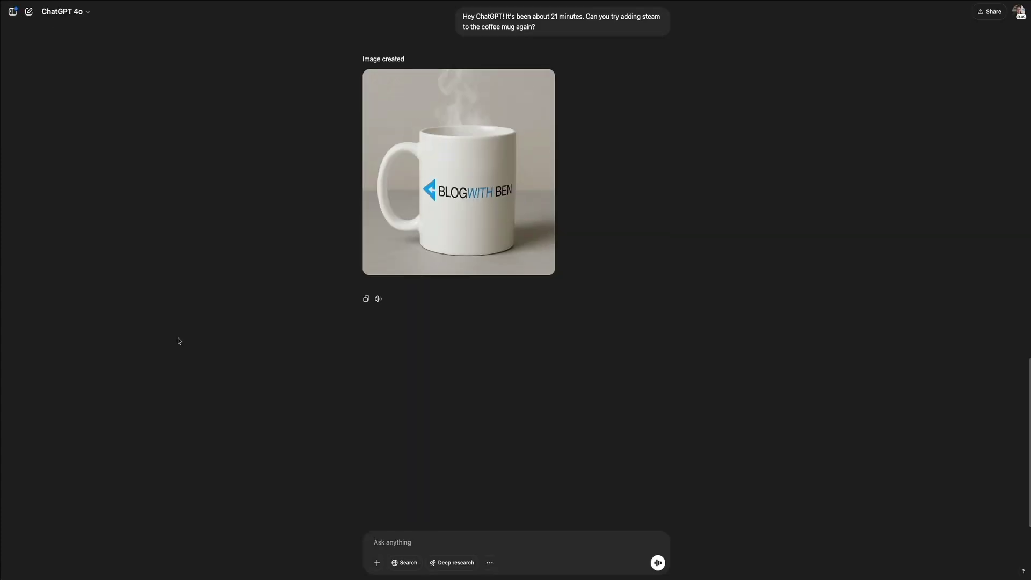
scroll(179, 341, up, 5)
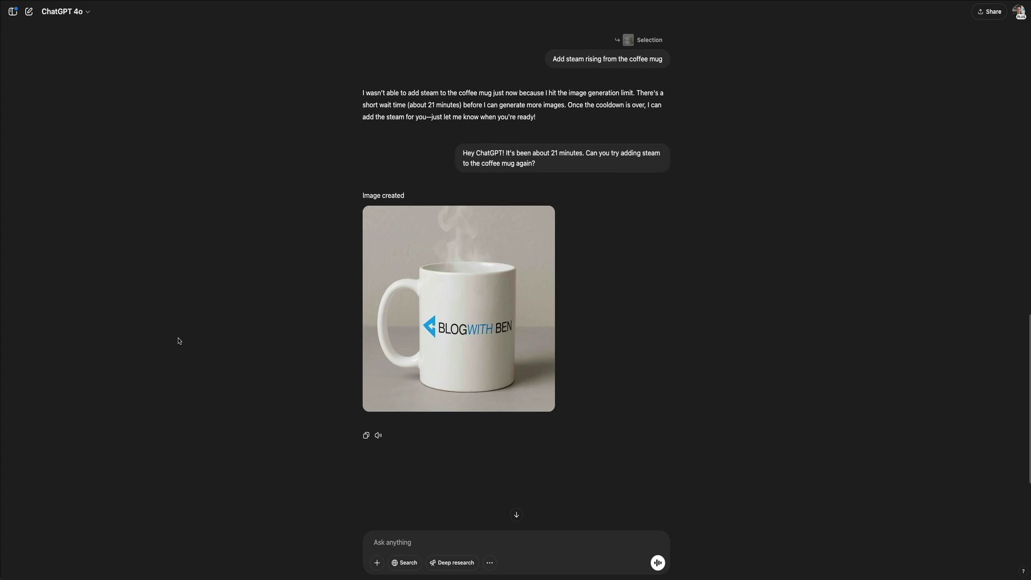
scroll(179, 341, up, 5)
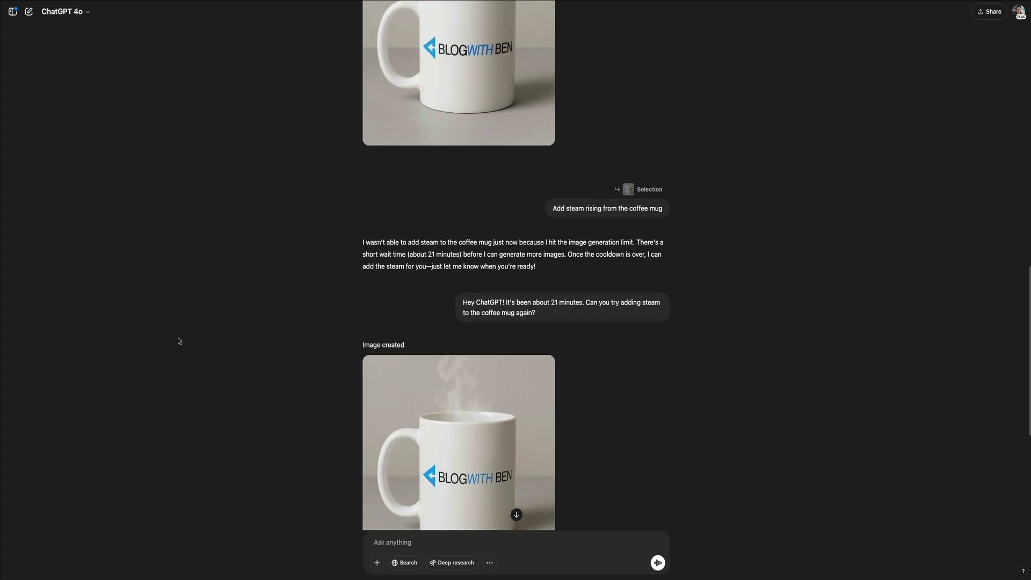
scroll(178, 341, up, 7)
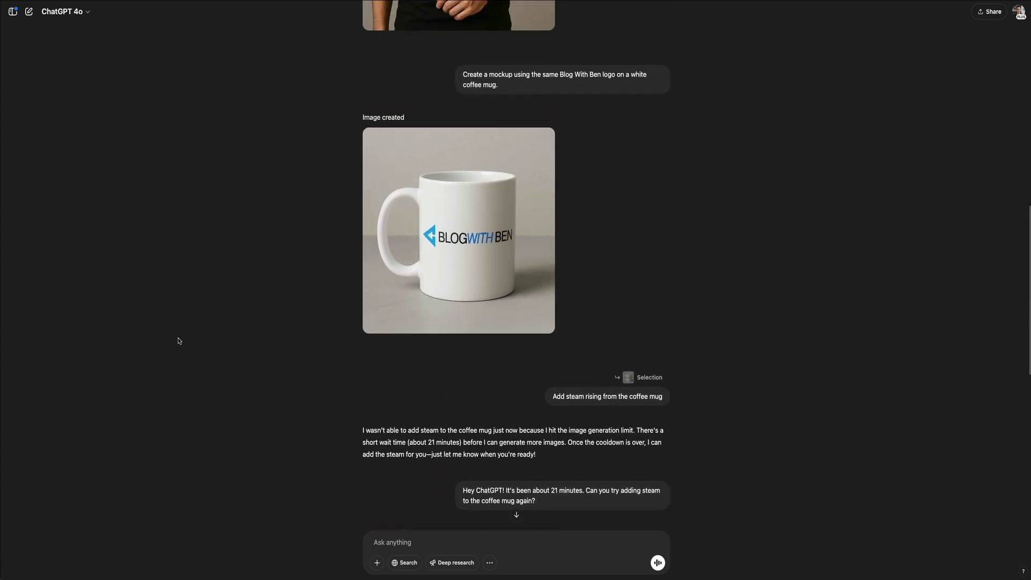
scroll(179, 341, up, 5)
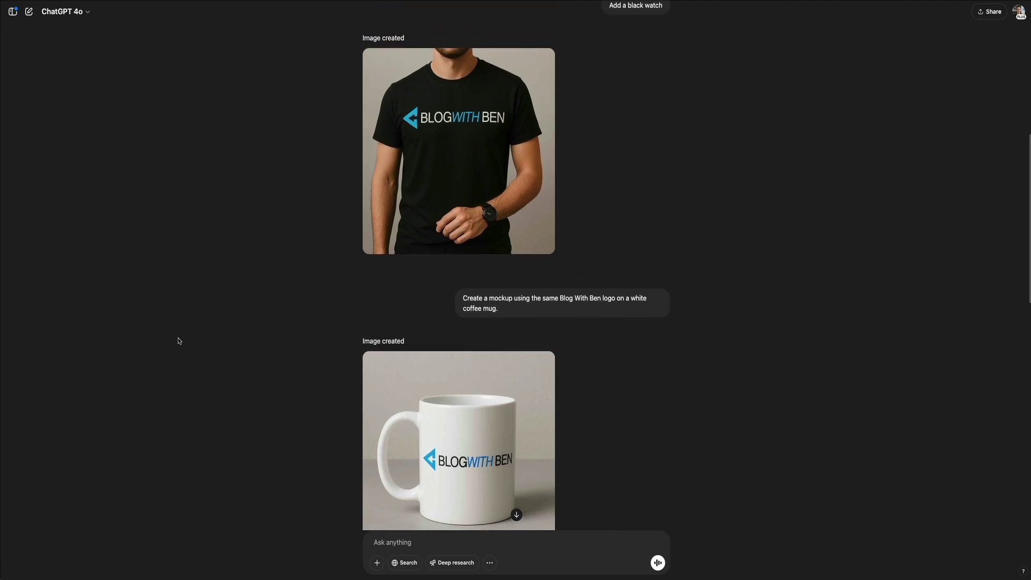
scroll(178, 341, up, 7)
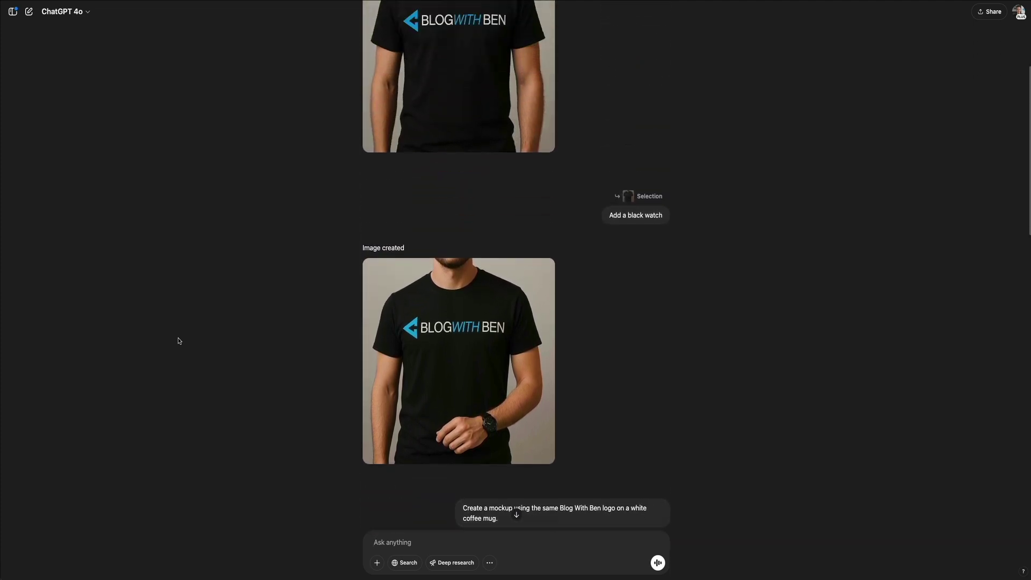
scroll(179, 341, up, 2)
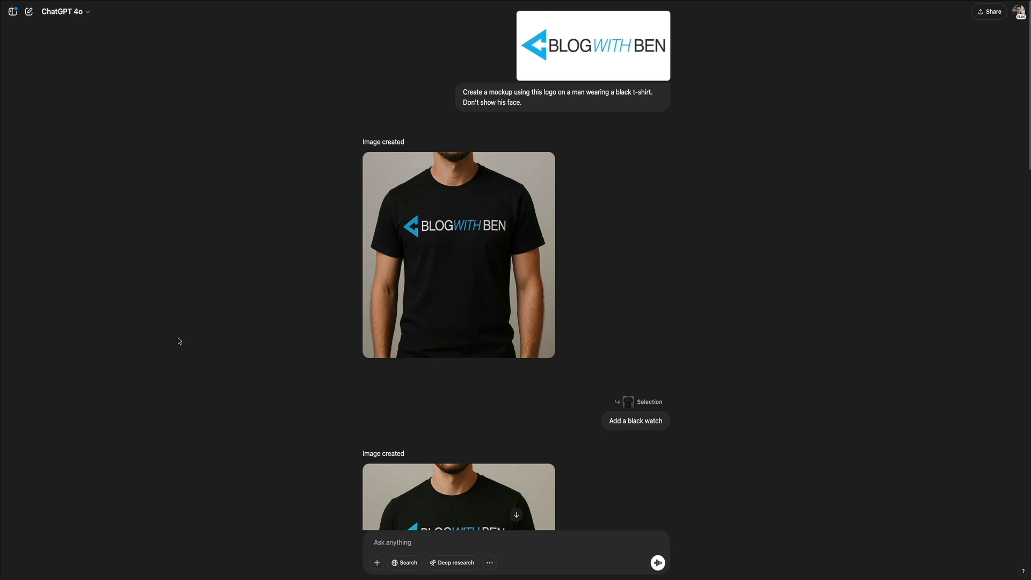